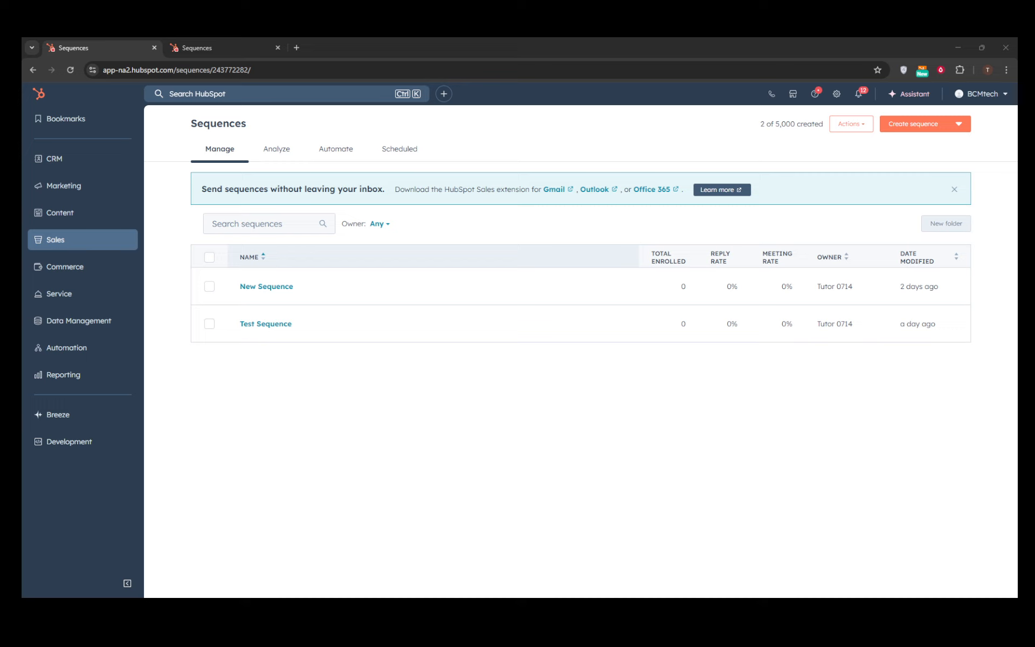
Step: Leave the open sequence editor and return to the Sales Sequences list
left_click(208, 43)
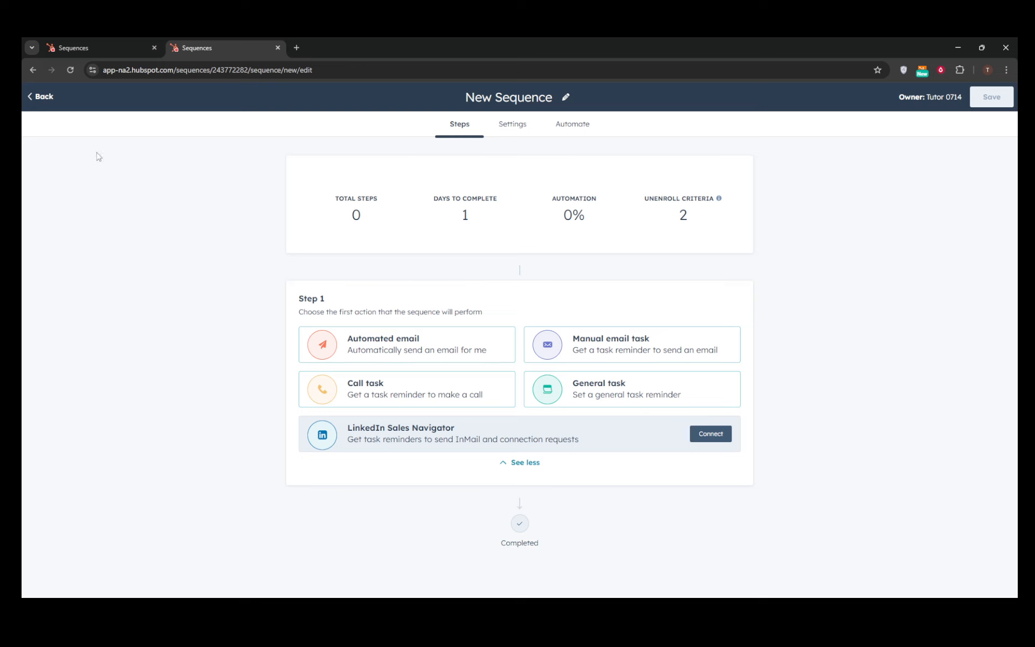
left_click(40, 98)
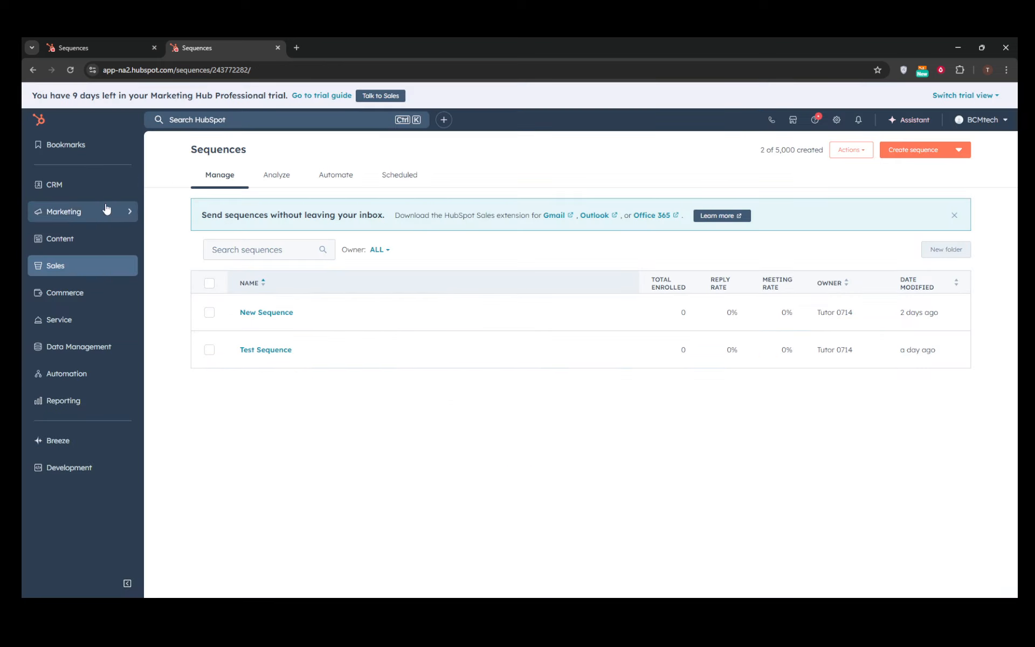
mouse_move(97, 271)
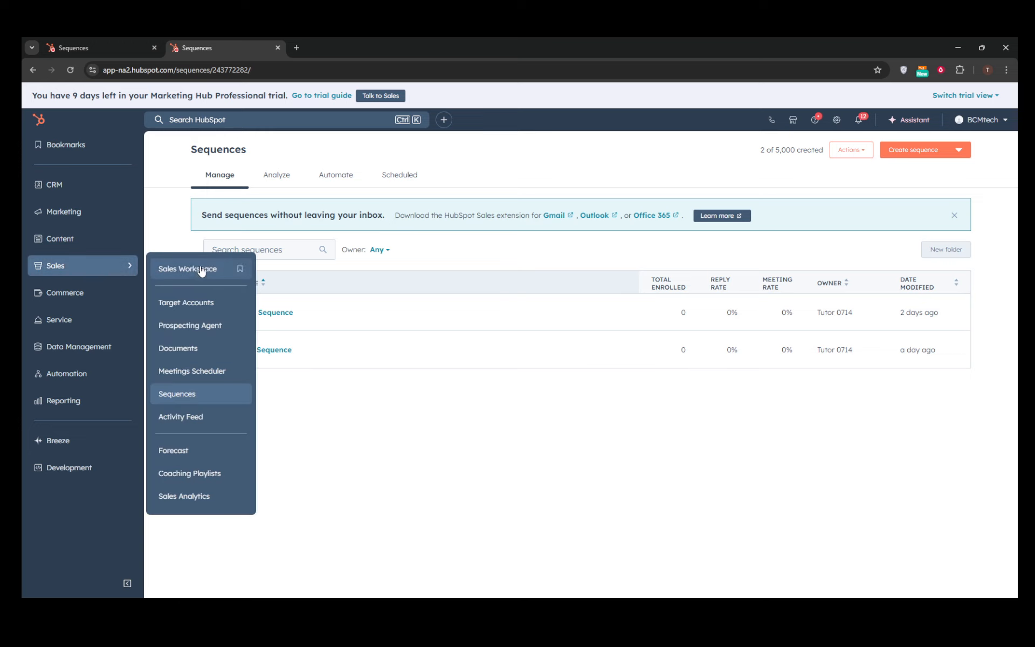
left_click(187, 396)
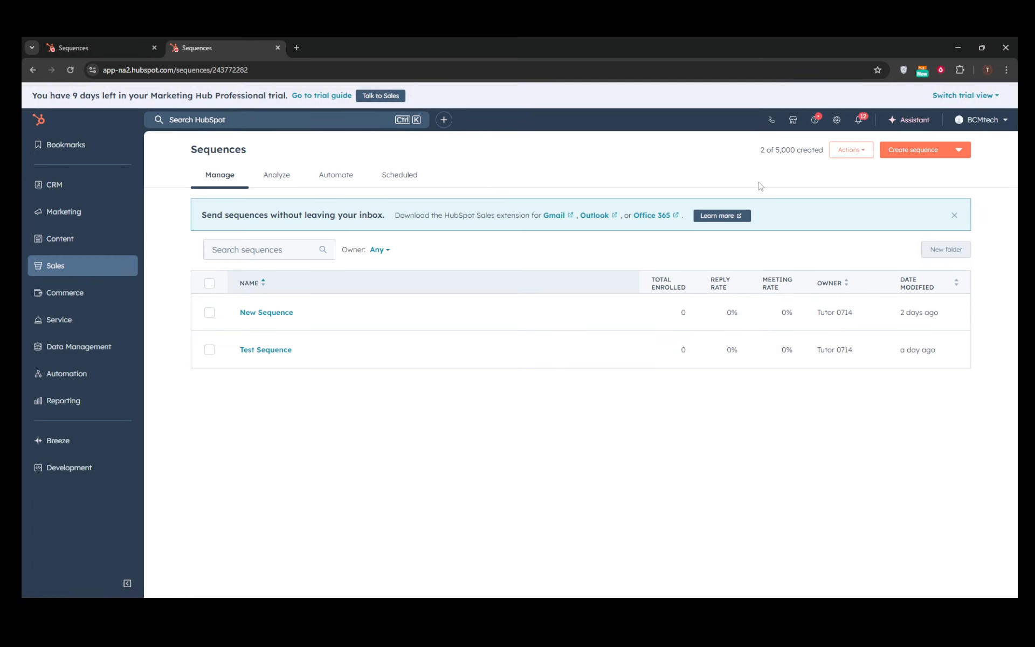
Step: Create a new sequence from scratch and expand the LinkedIn integration task options
left_click(958, 150)
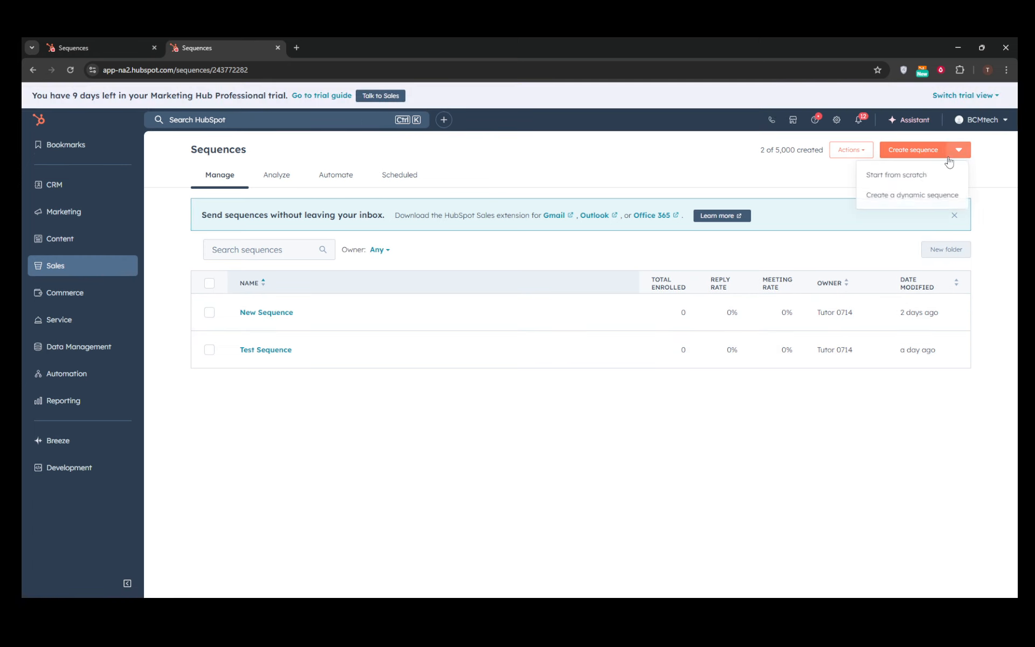
left_click(919, 180)
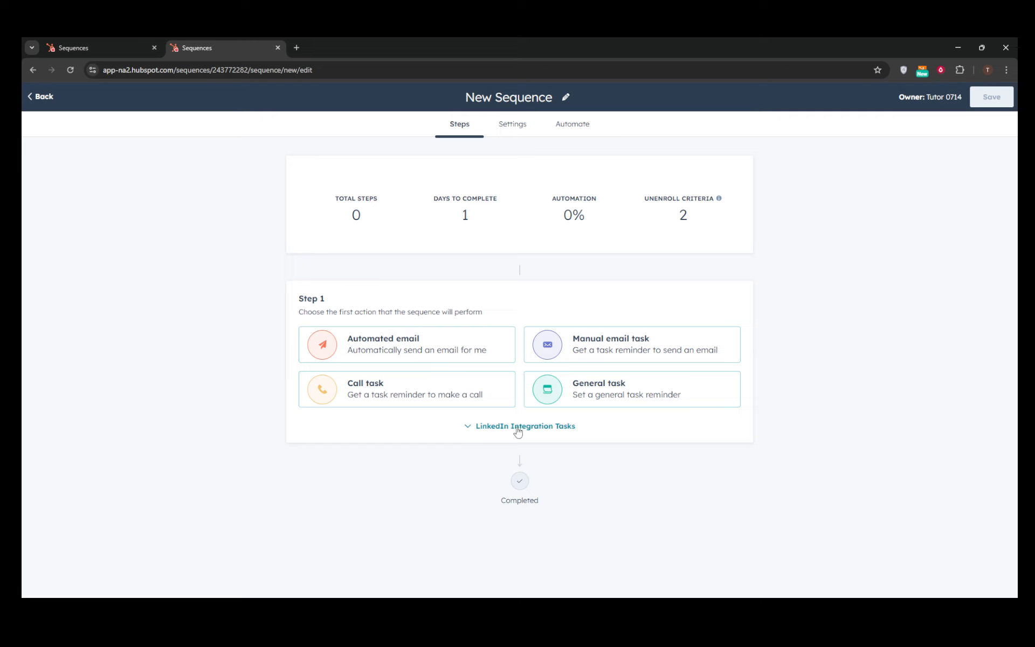
left_click(467, 427)
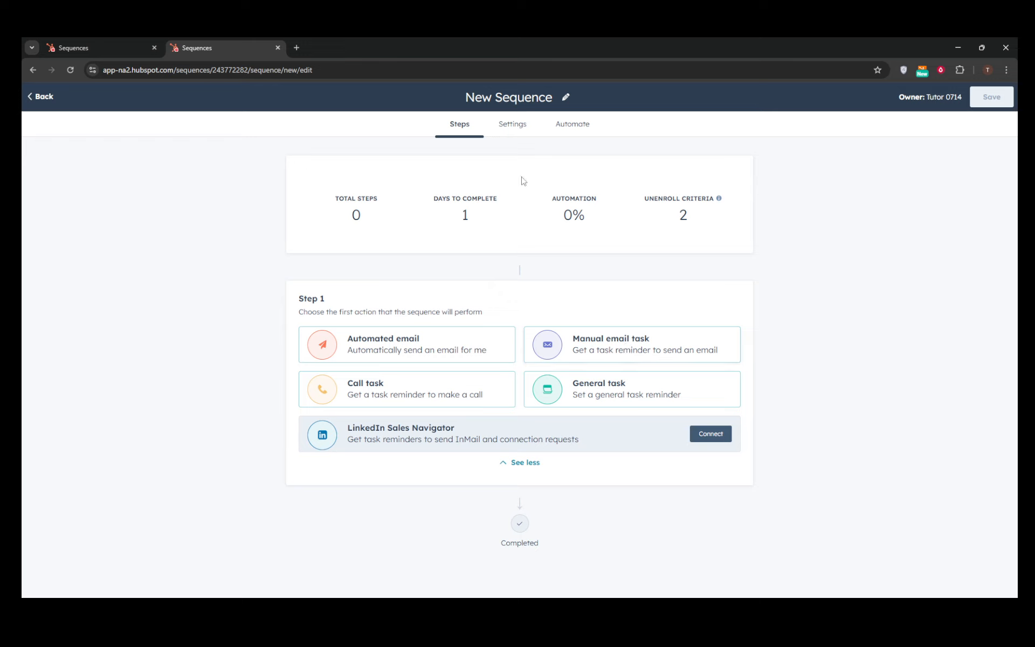
Step: Rename the sequence to "Tech Sequence"
double_click(543, 93)
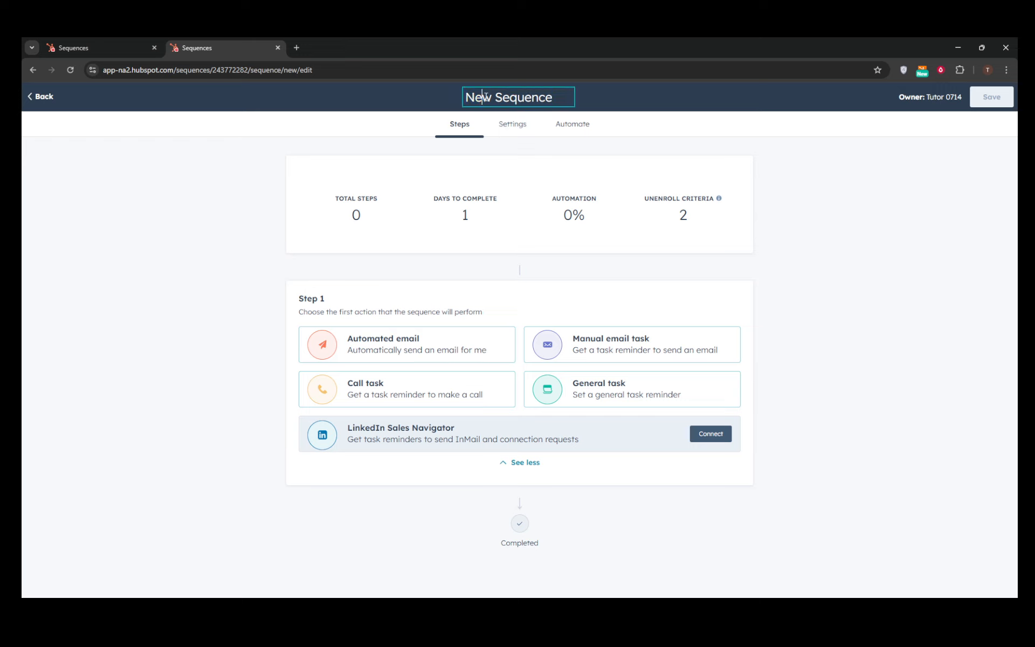
left_click_drag(493, 96, 457, 99)
type("Te")
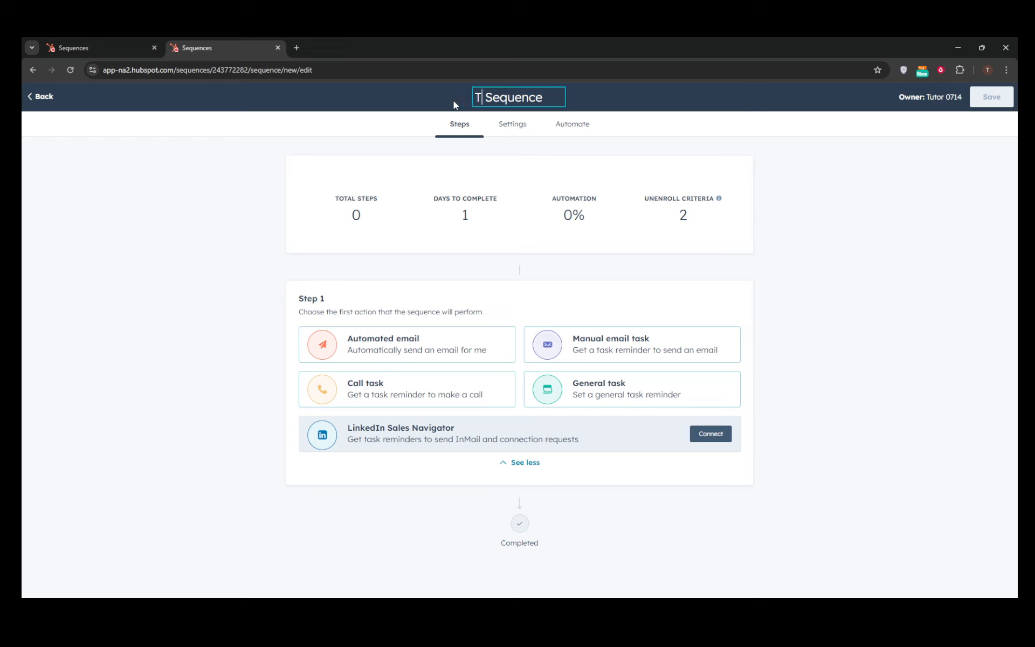
type("xc")
key("BackSpace")
key("BackSpace")
type("cgh")
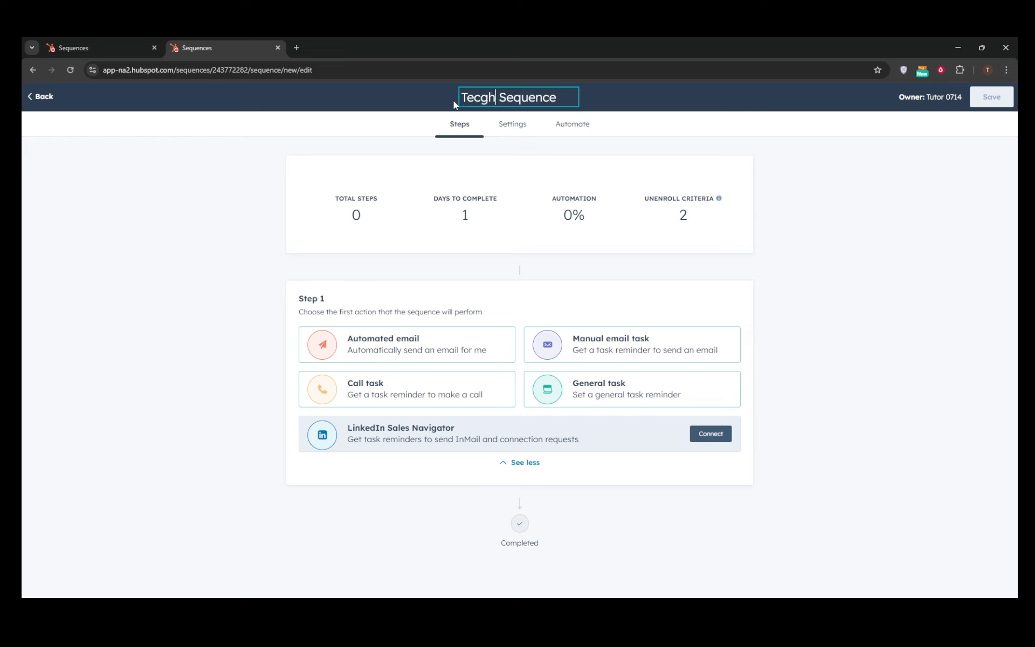
key("BackSpace")
key("BackSpace")
type("h")
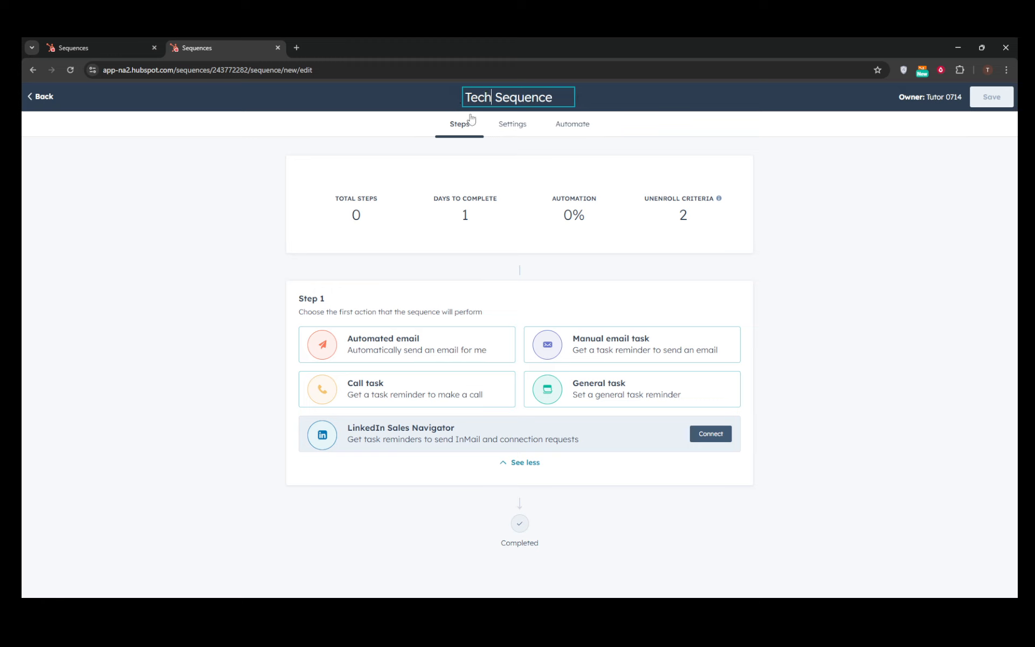
Step: Add a manual email task as step 1 with Medium priority and queue 2
left_click(661, 350)
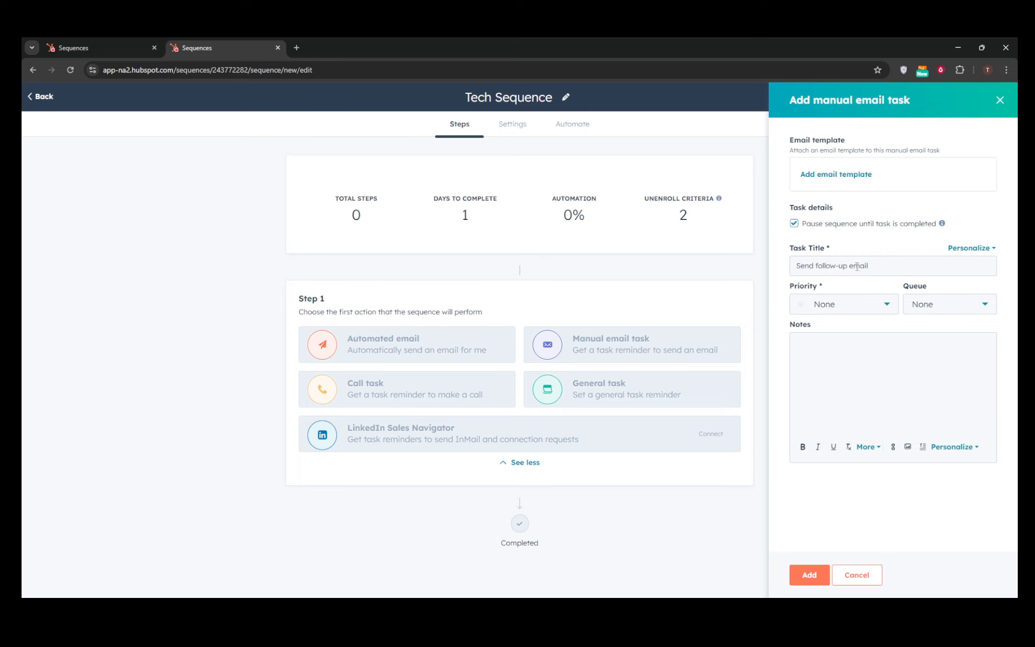
left_click(893, 305)
left_click(884, 307)
left_click(883, 308)
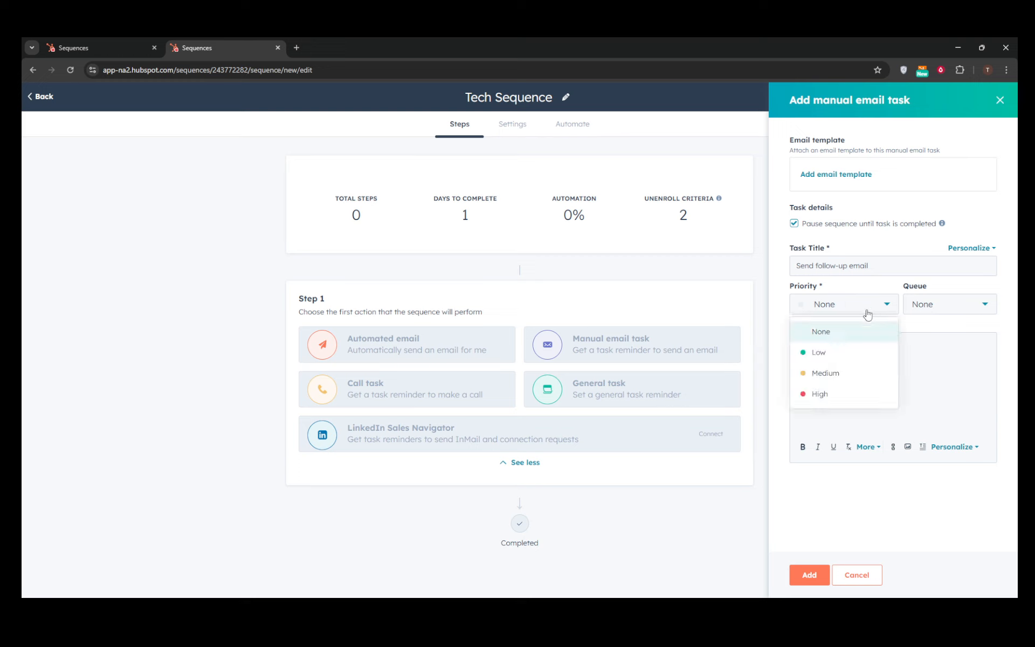
left_click(821, 384)
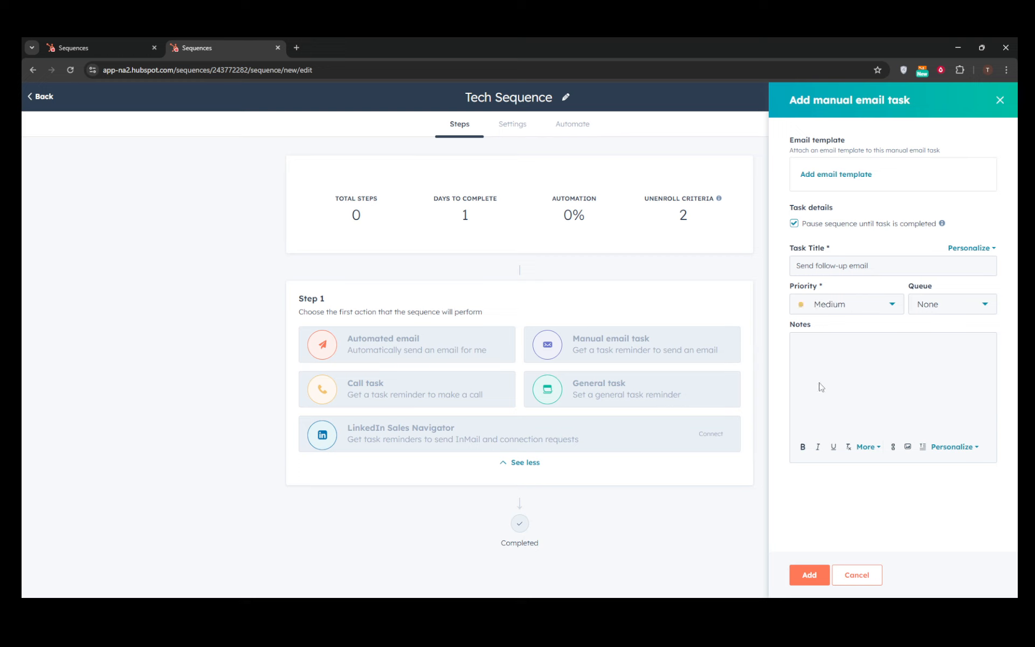
left_click(972, 307)
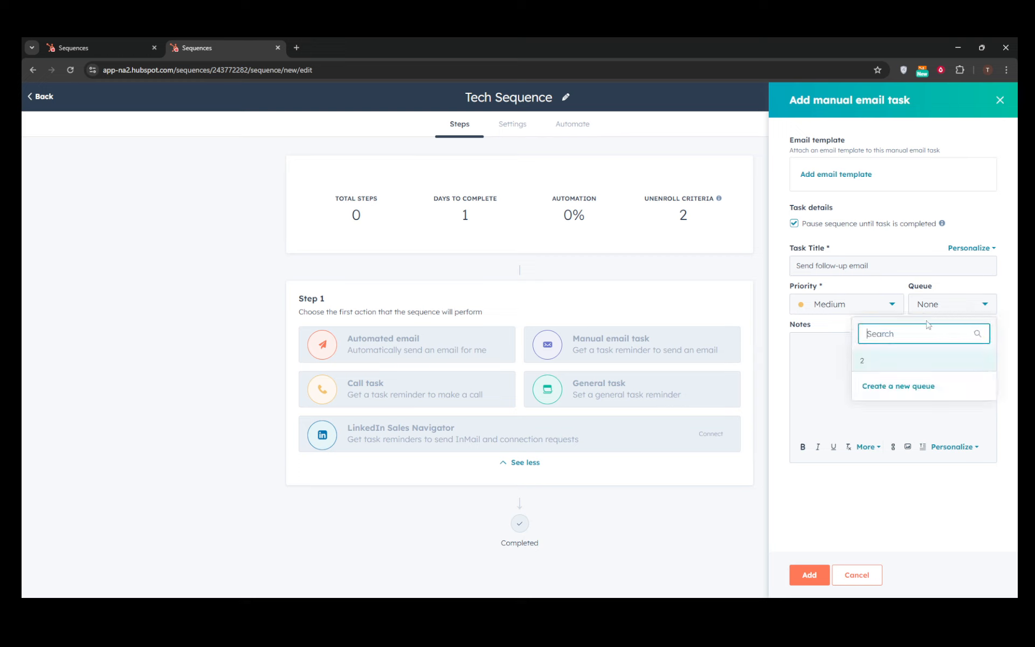
left_click(872, 361)
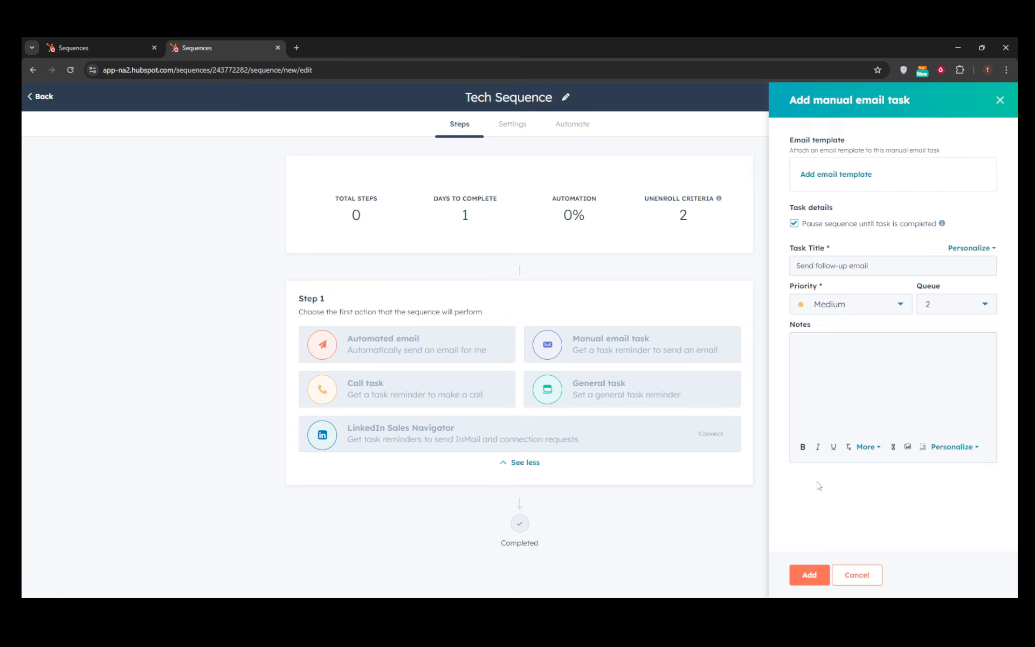
left_click(810, 577)
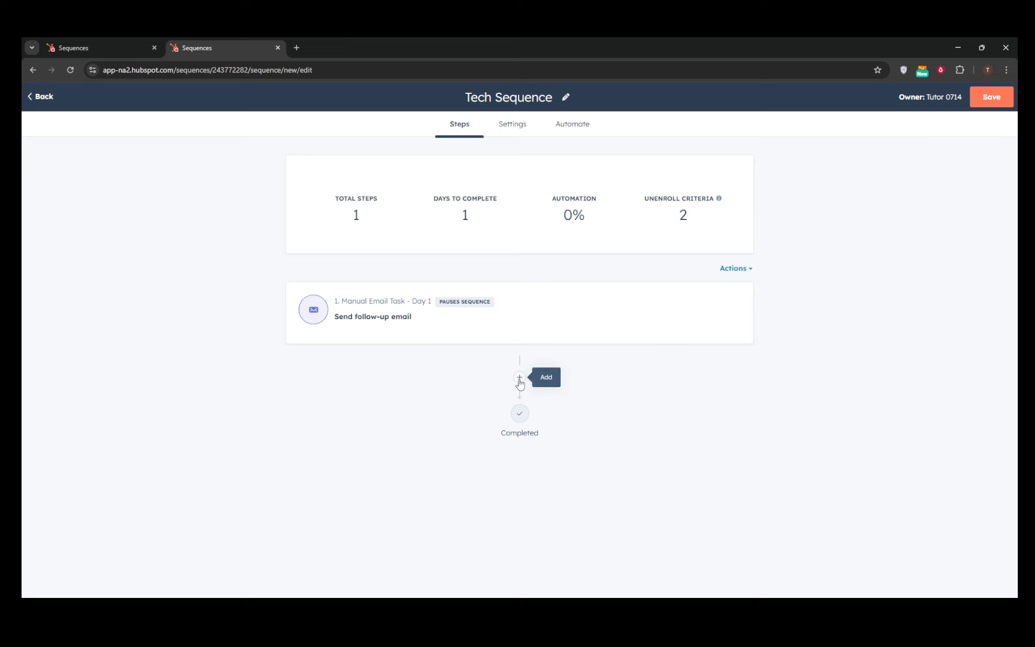
Step: Review the sequence's Settings and Automate options, then return to its steps
left_click(501, 126)
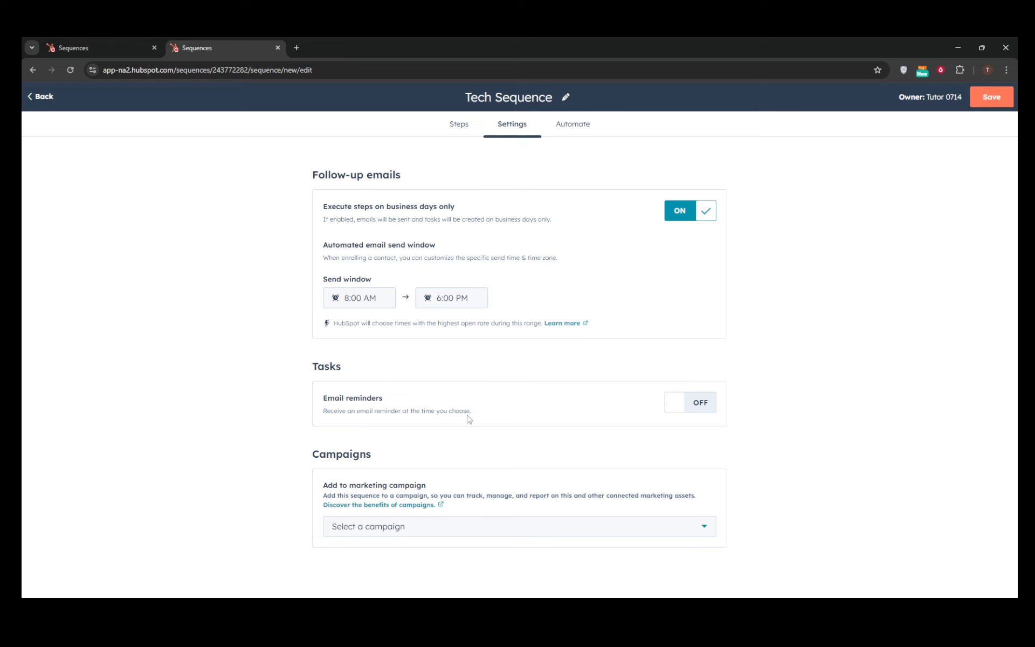
left_click(572, 127)
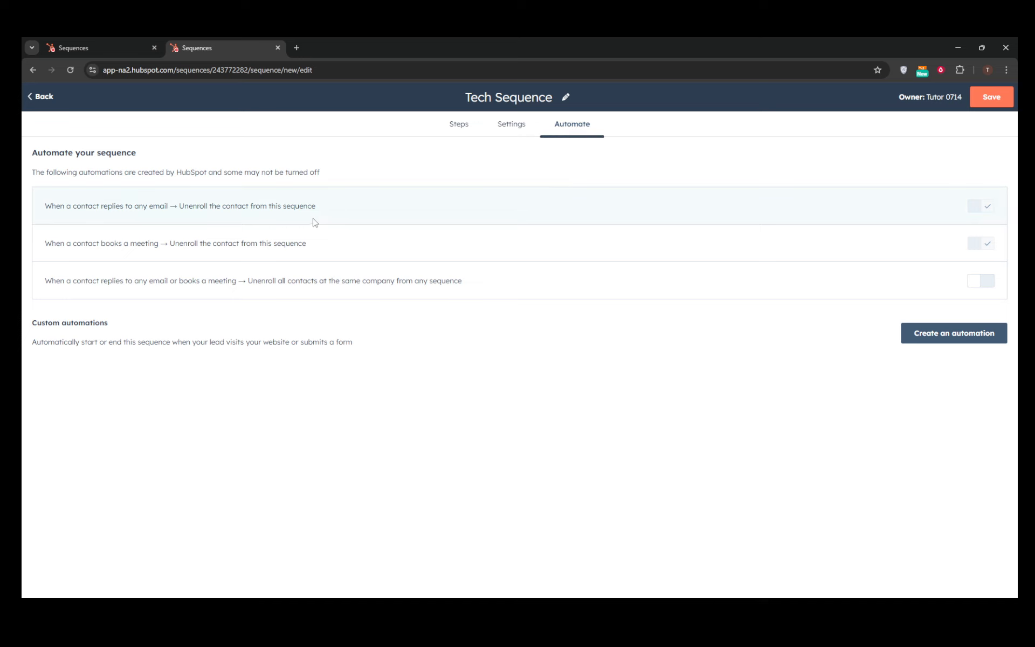
left_click(507, 130)
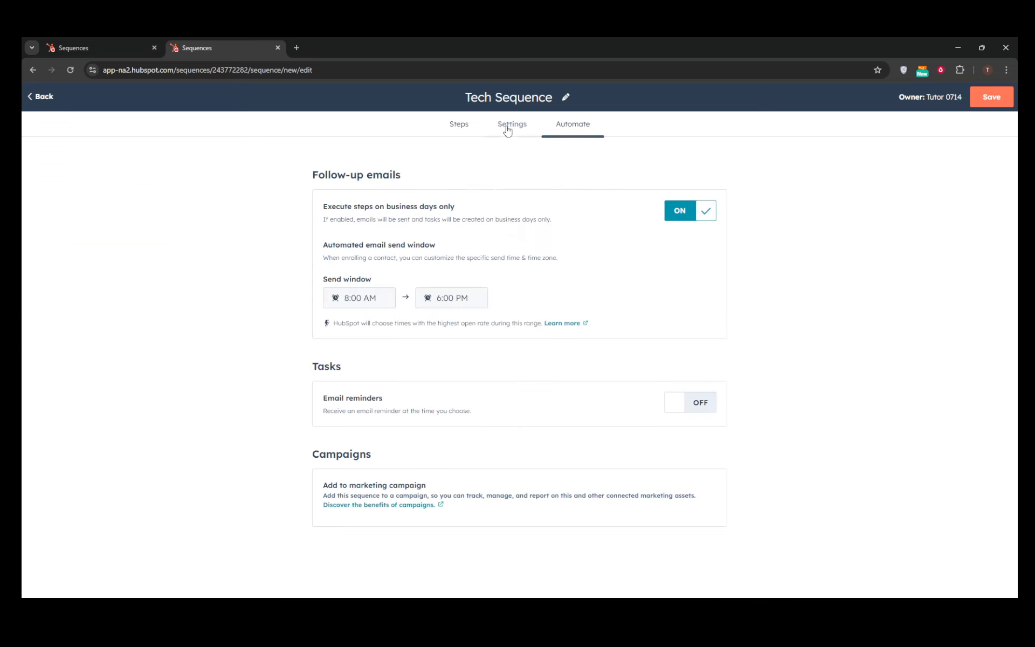
left_click(459, 128)
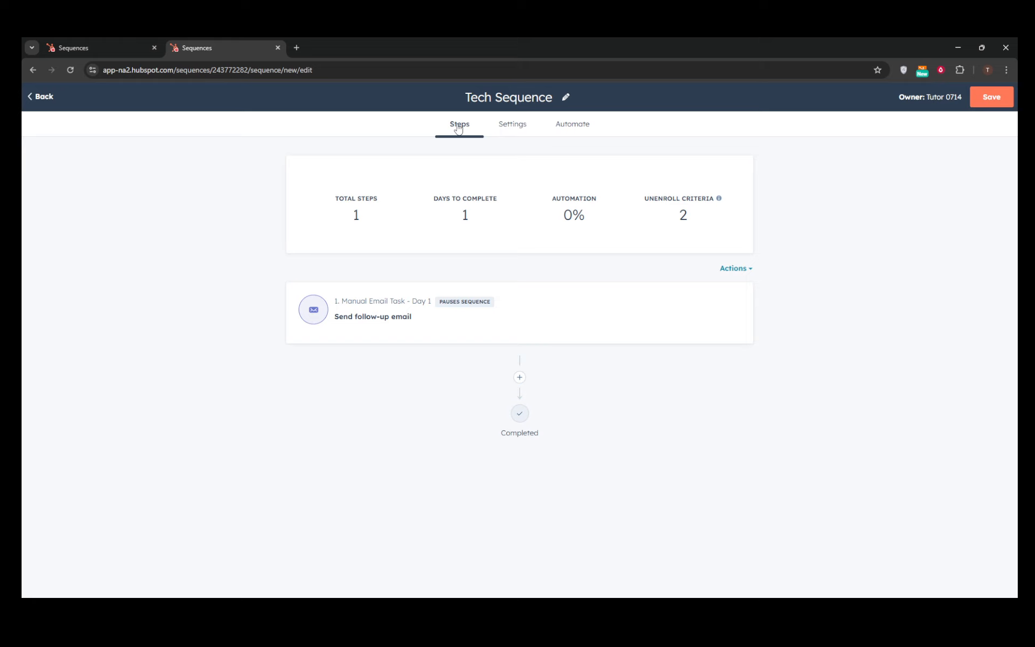
left_click(519, 378)
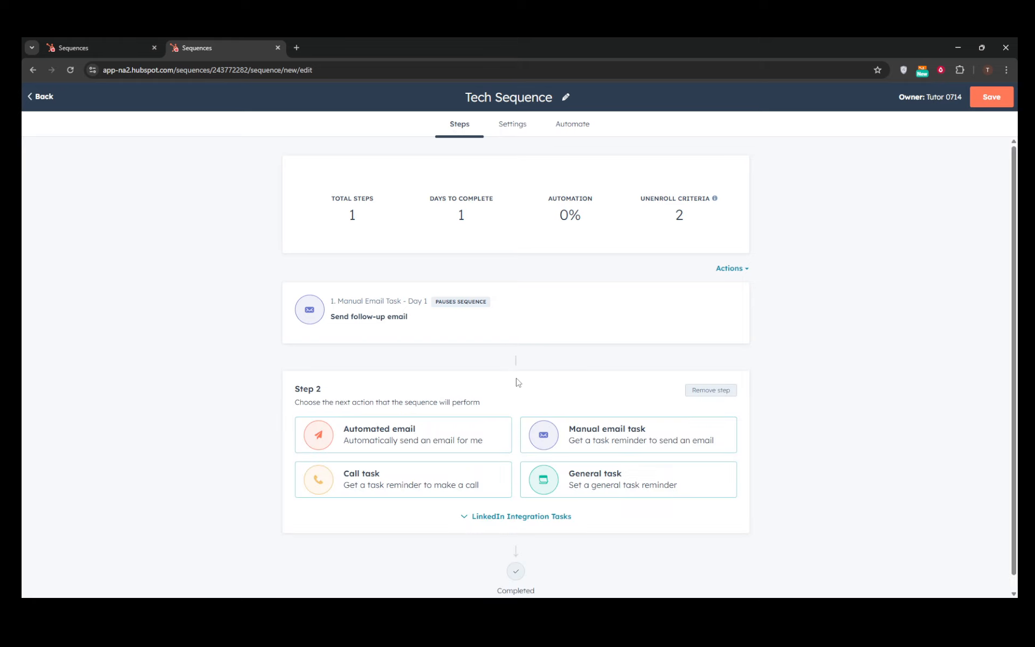
left_click(400, 426)
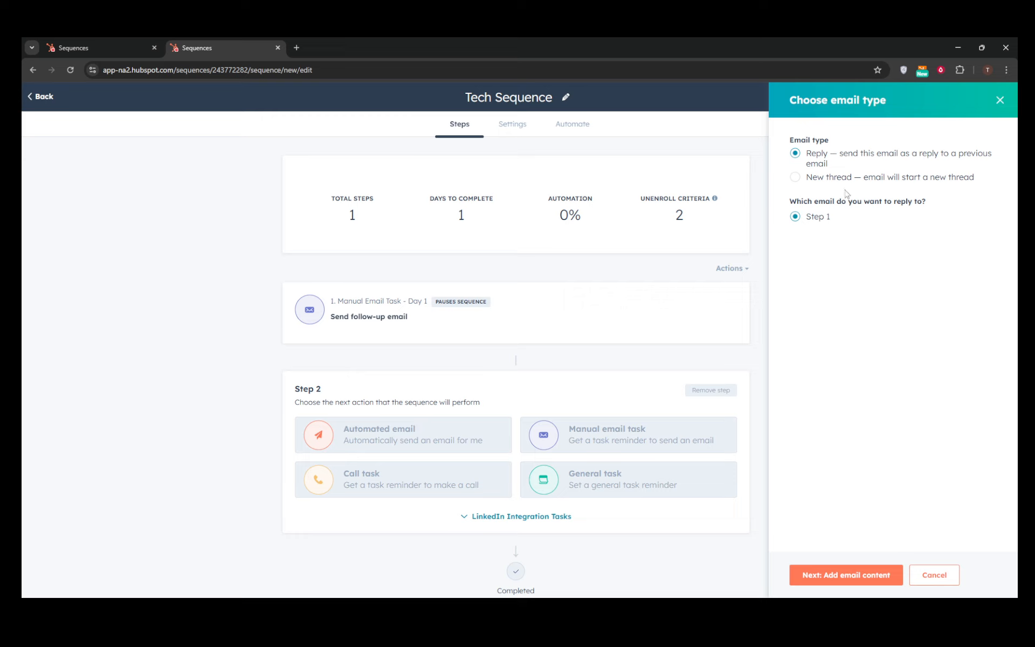
left_click(863, 576)
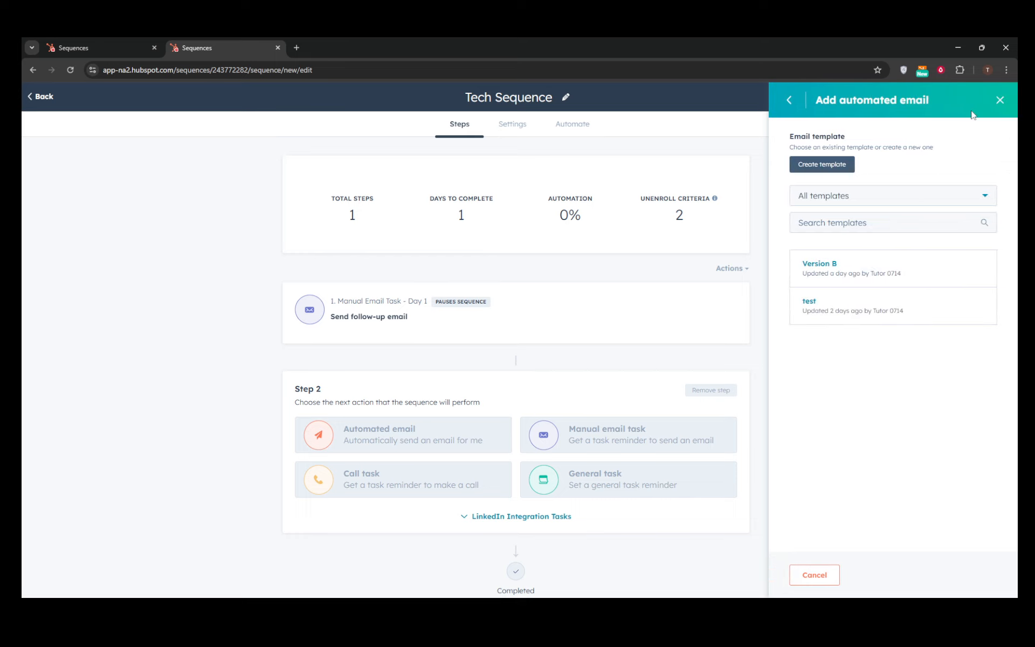
left_click(1001, 100)
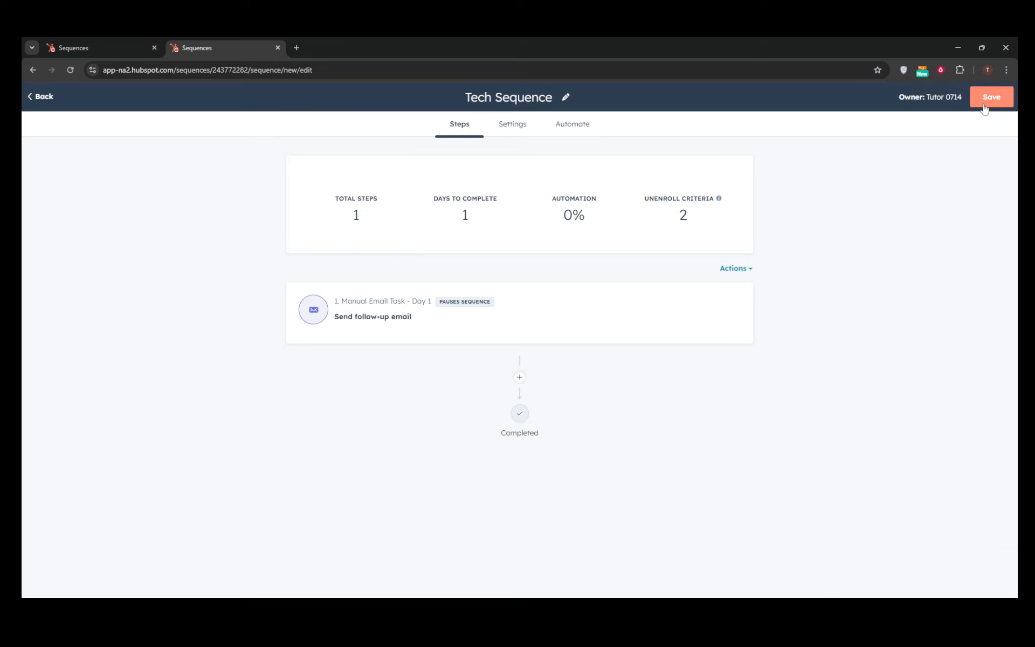
Step: Switch to the other tab and open the CRM contacts list
left_click(94, 43)
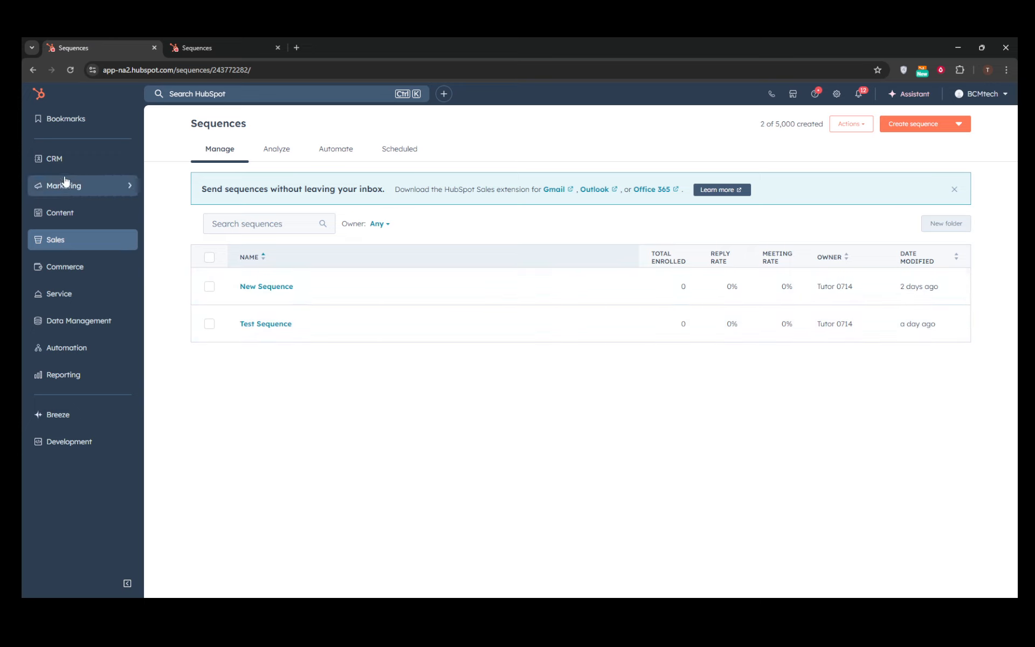
left_click(81, 162)
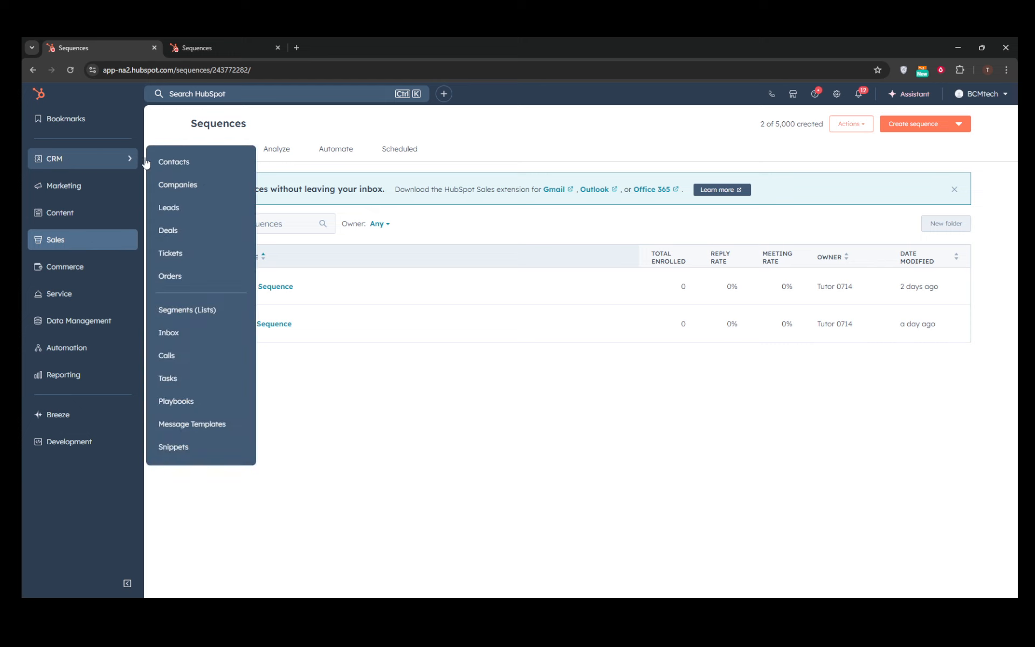
left_click(181, 163)
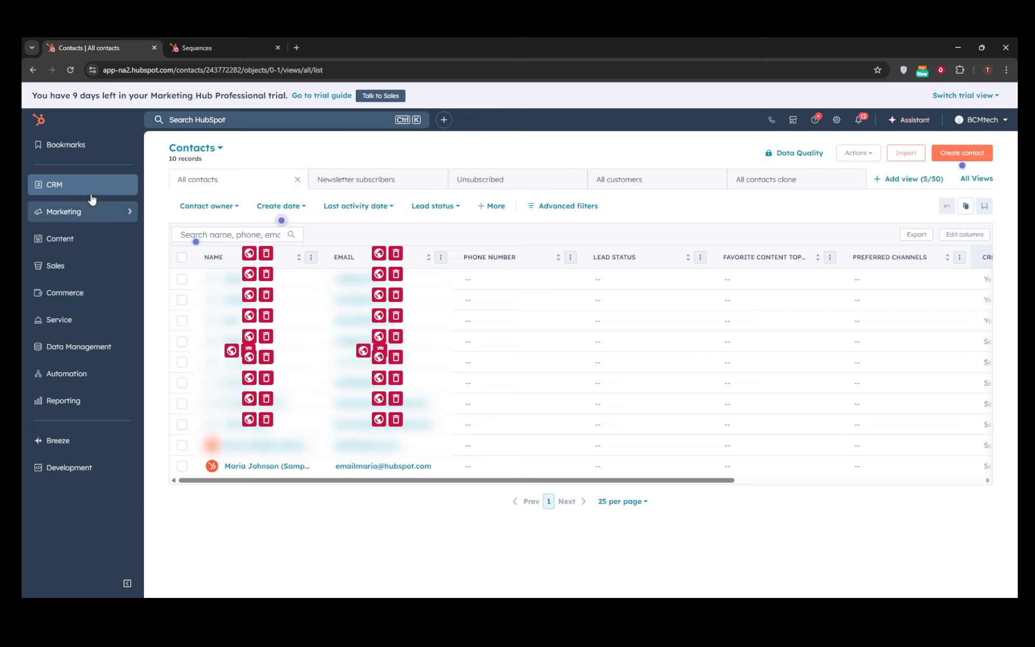
Step: Open the CRM tasks list and scroll across the task table
mouse_move(94, 190)
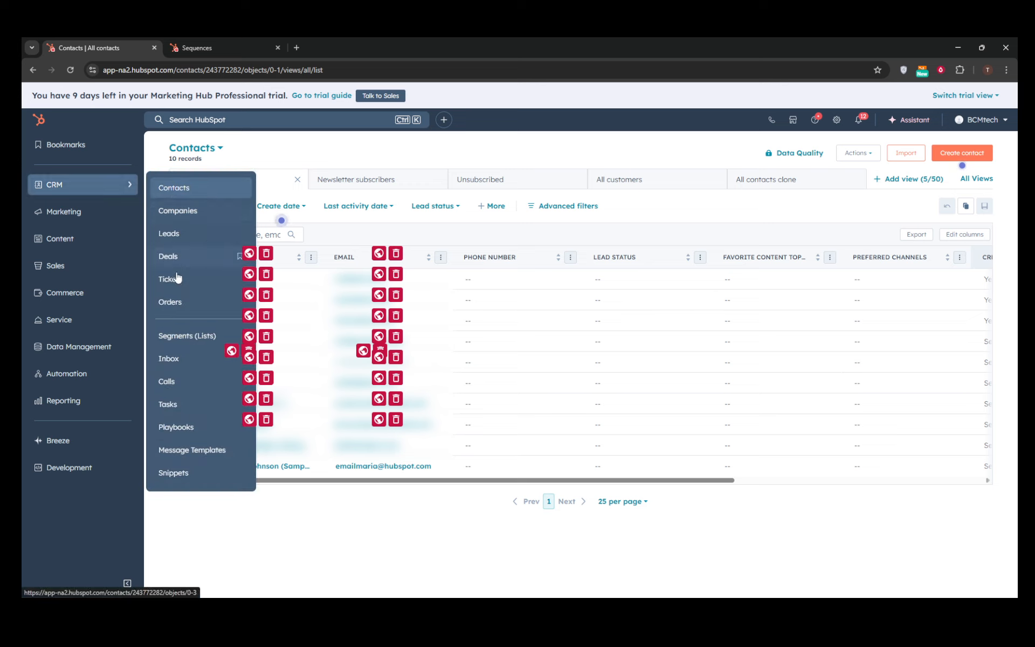
left_click(168, 405)
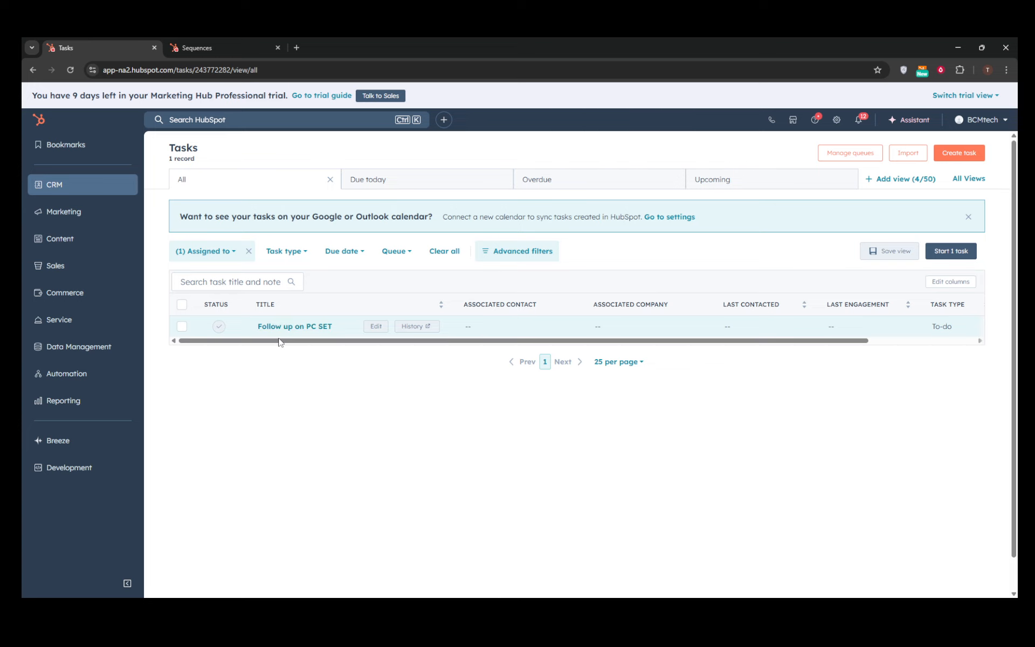
left_click_drag(280, 340, 237, 346)
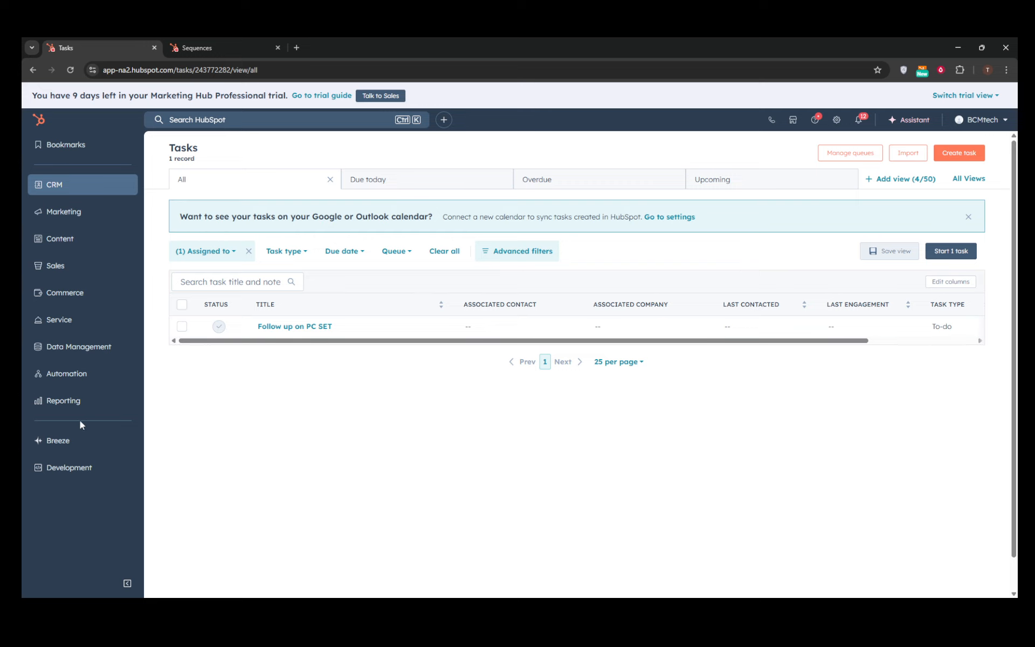
Step: Return to Sales Sequences and open the sequences Analyze dashboard
left_click(99, 242)
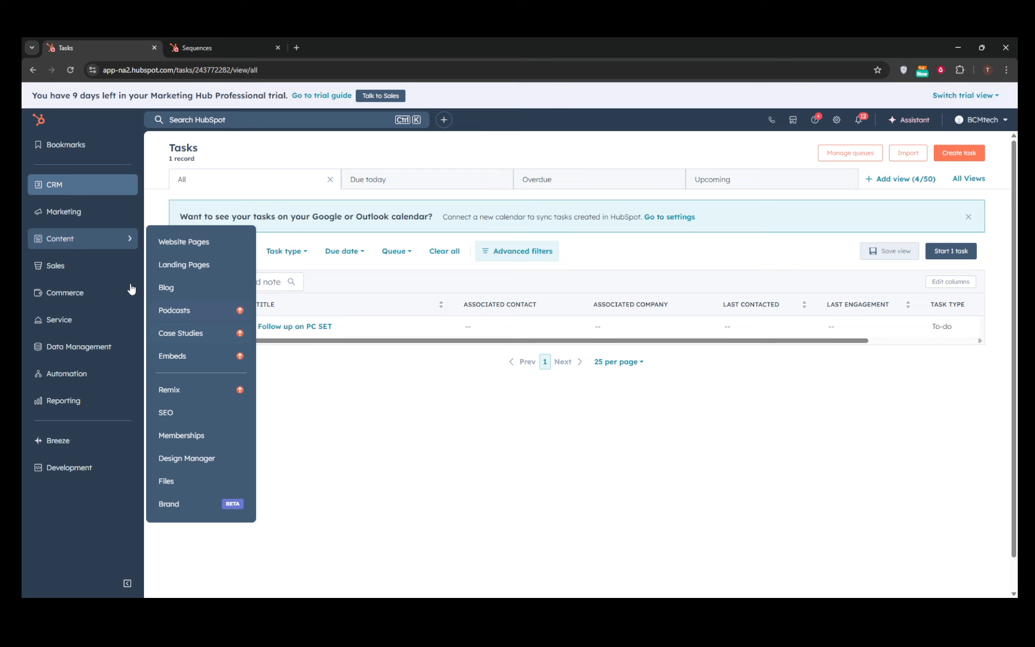
left_click(104, 258)
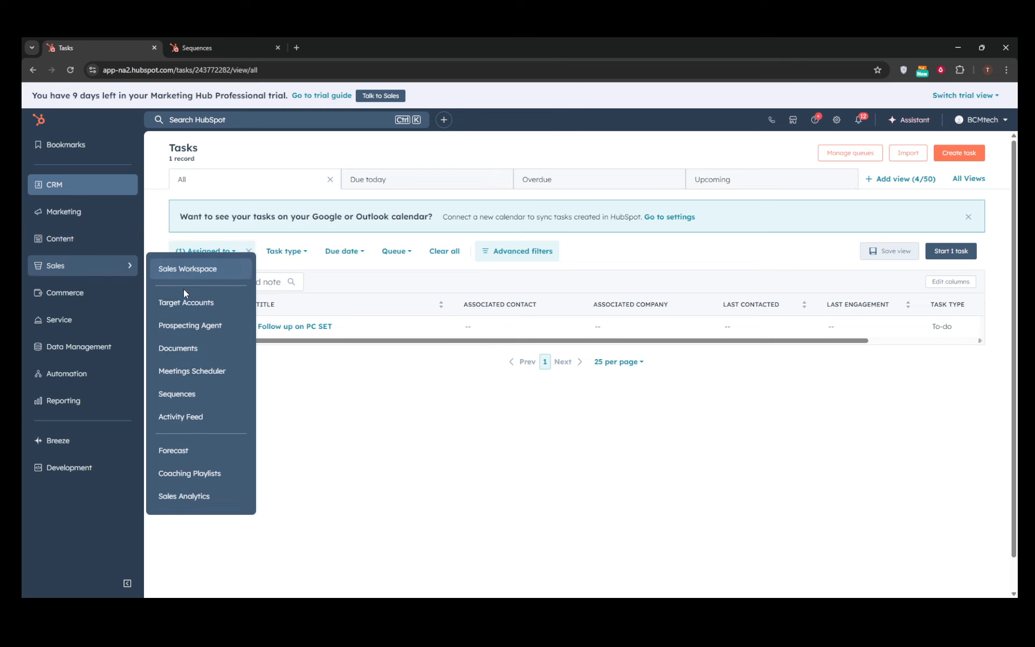
left_click(177, 391)
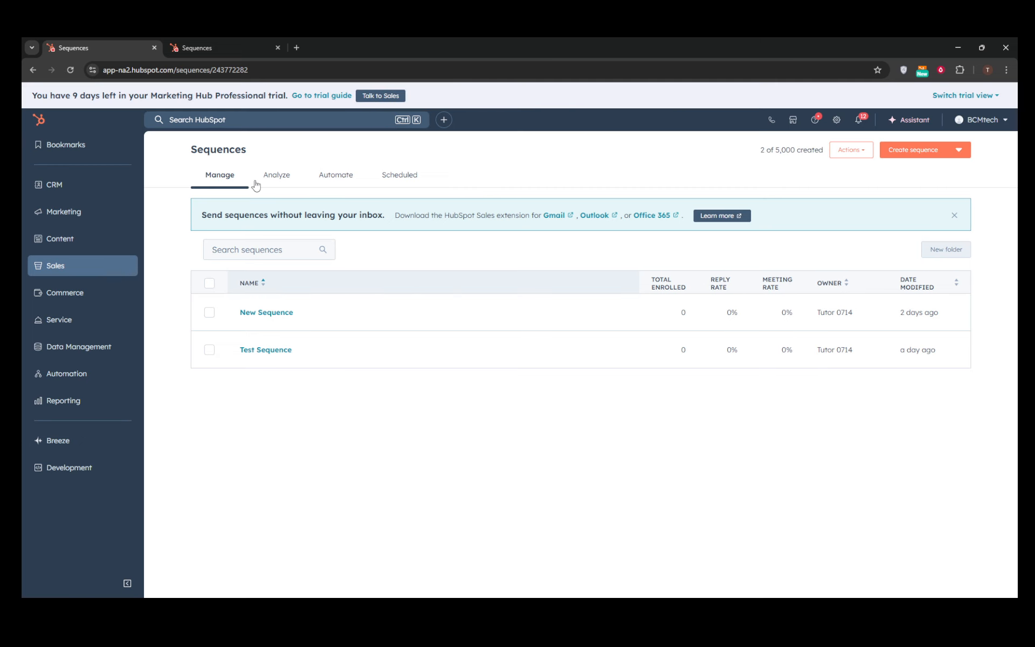
left_click(277, 181)
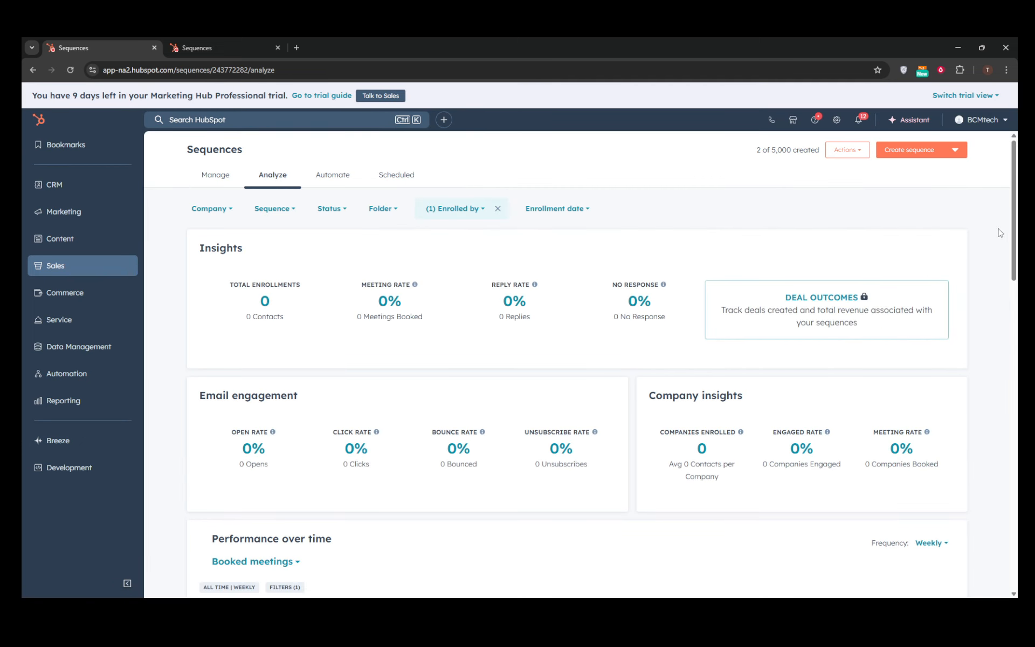
mouse_move(1015, 210)
left_mouse_down()
mouse_move(1001, 342)
mouse_move(1010, 188)
left_mouse_up()
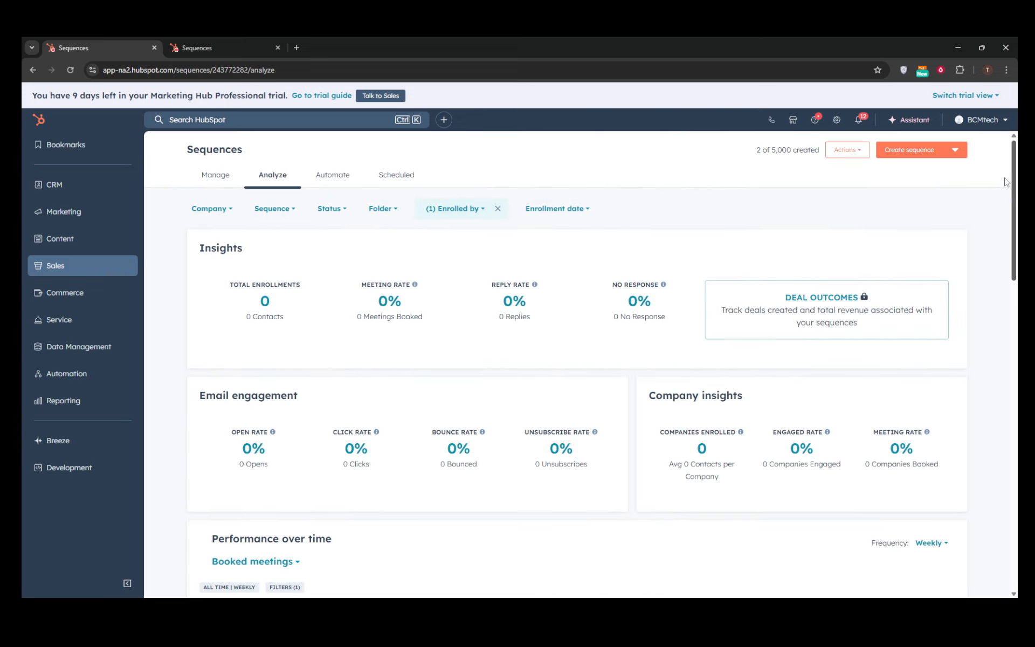